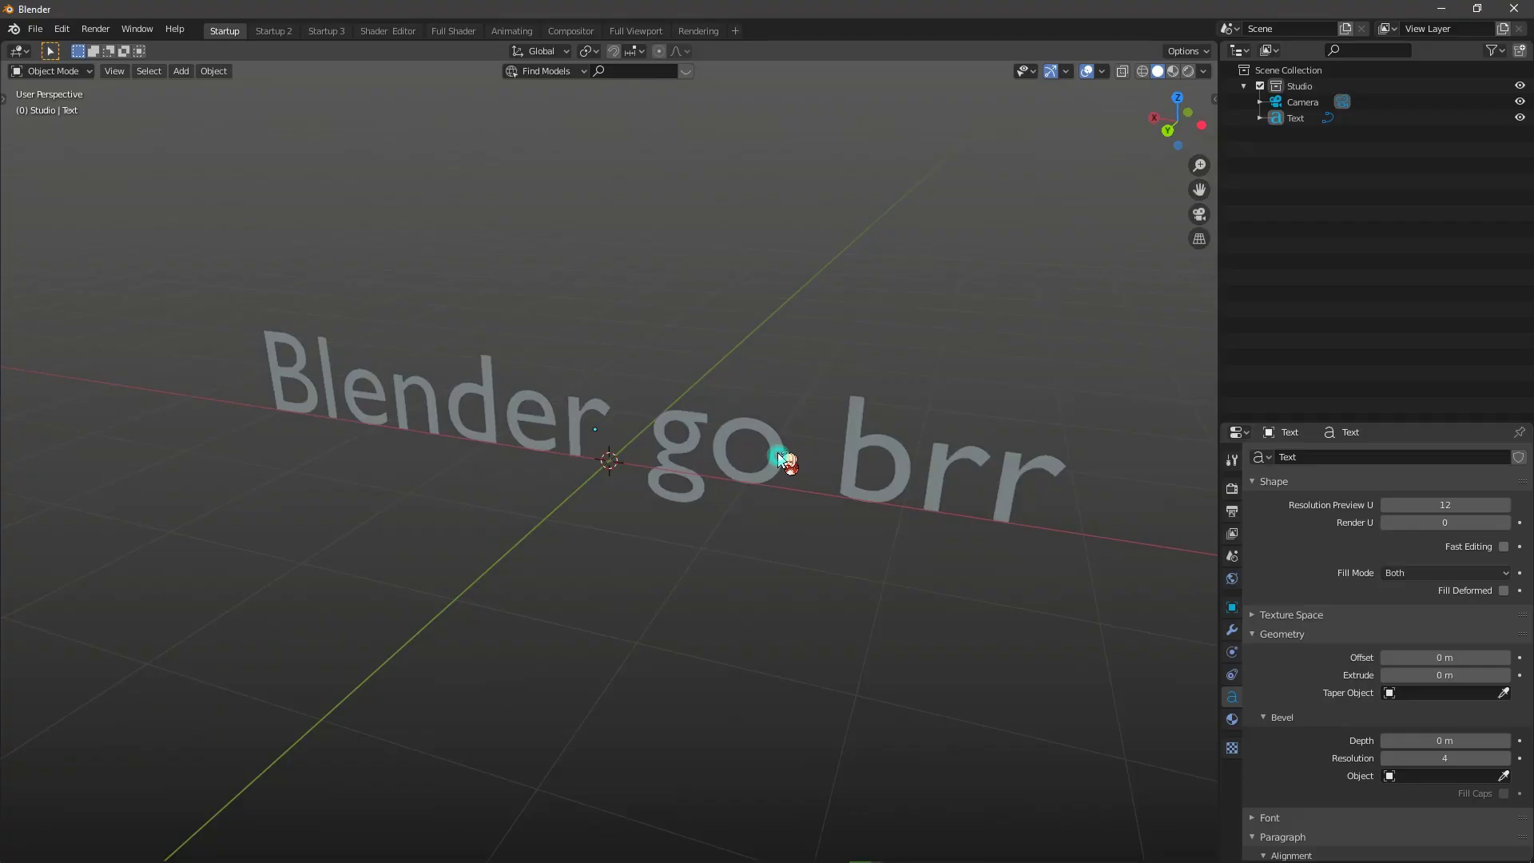
# Select and delete the 'Blender go brr' text object.
pyautogui.click(784, 462)
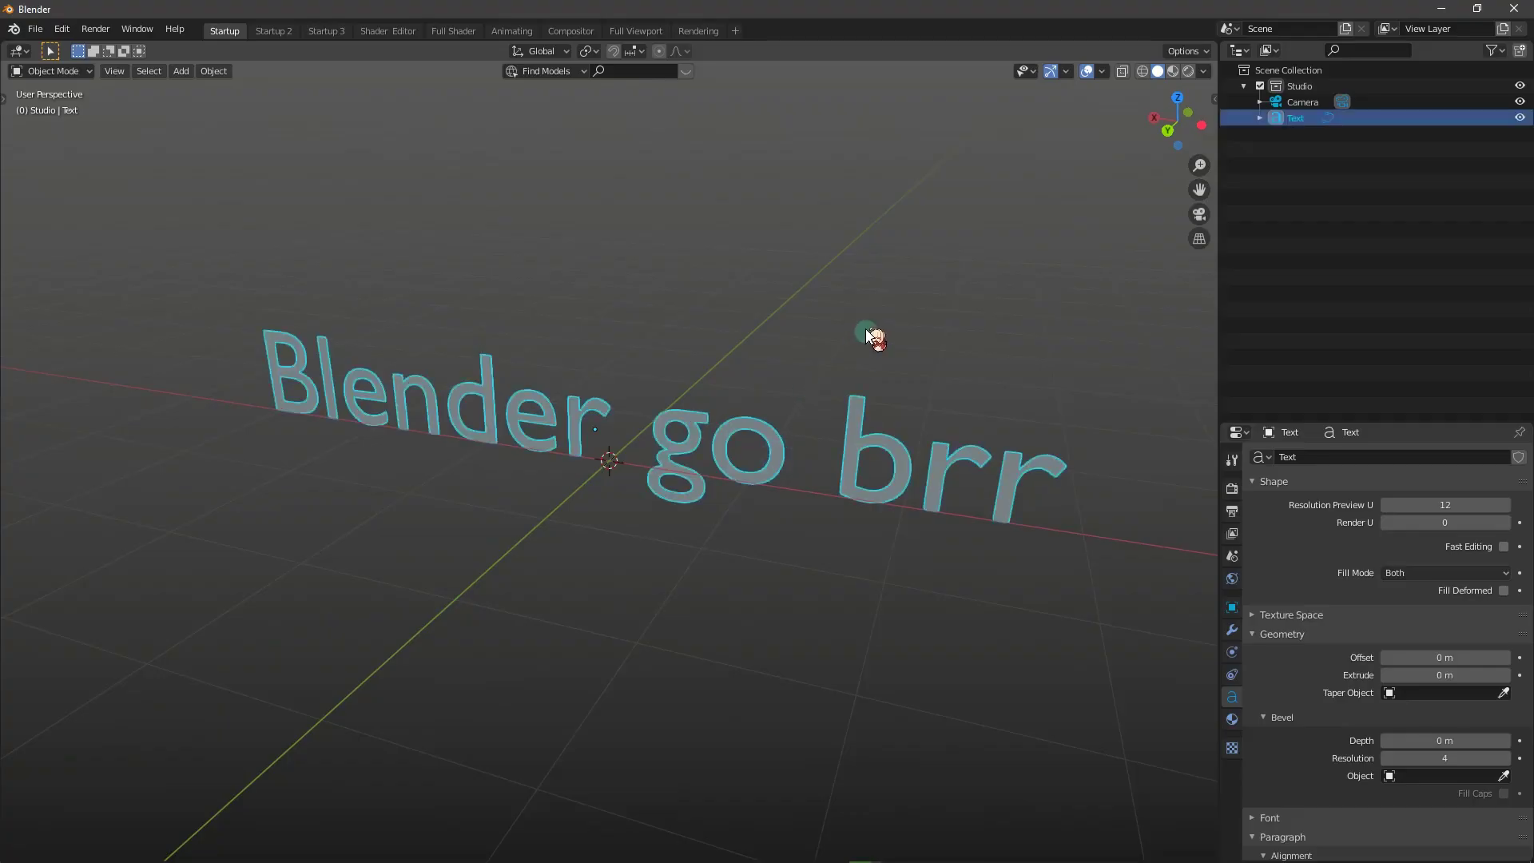
pyautogui.press('Delete')
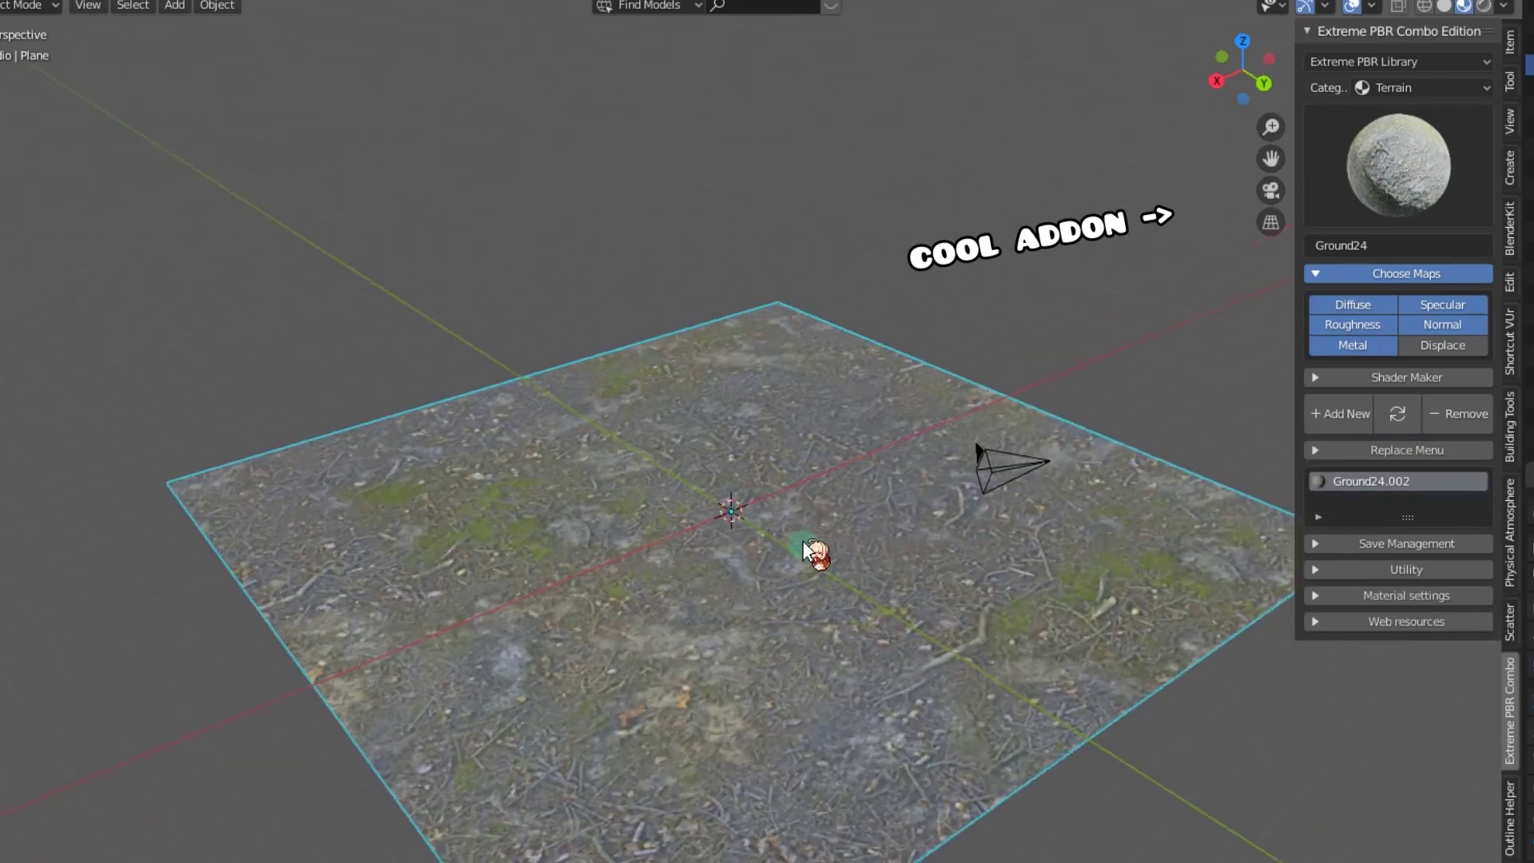
# Orbit and zoom the view in toward the plane.
pyautogui.moveTo(995, 542); pyautogui.dragTo(839, 306, button='middle')
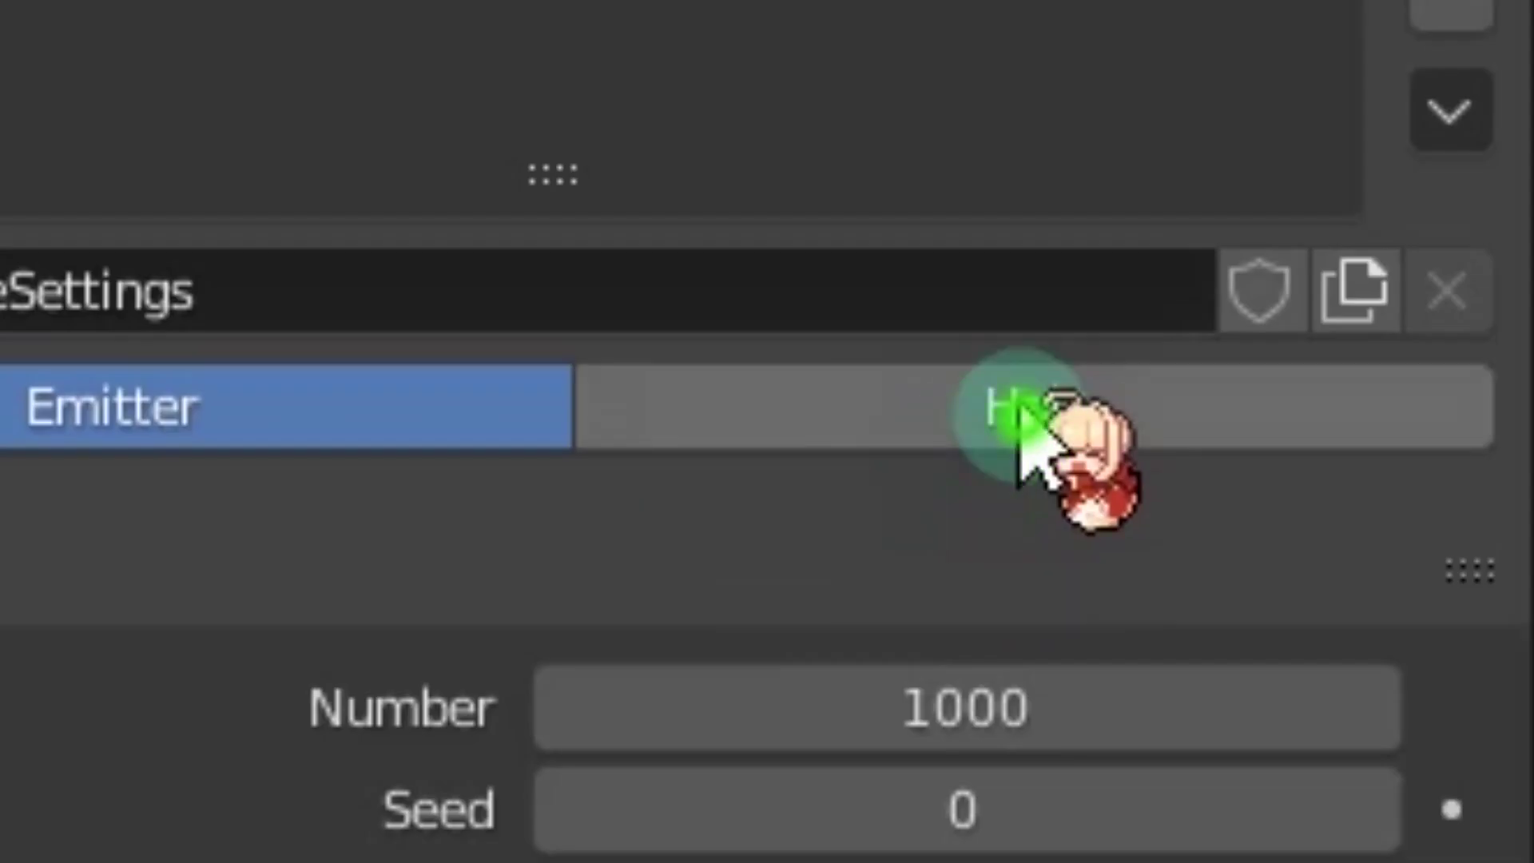
# Make the particle system Hair, rendered as Object instances of Grass (big).
pyautogui.click(767, 360)
pyautogui.click(668, 500)
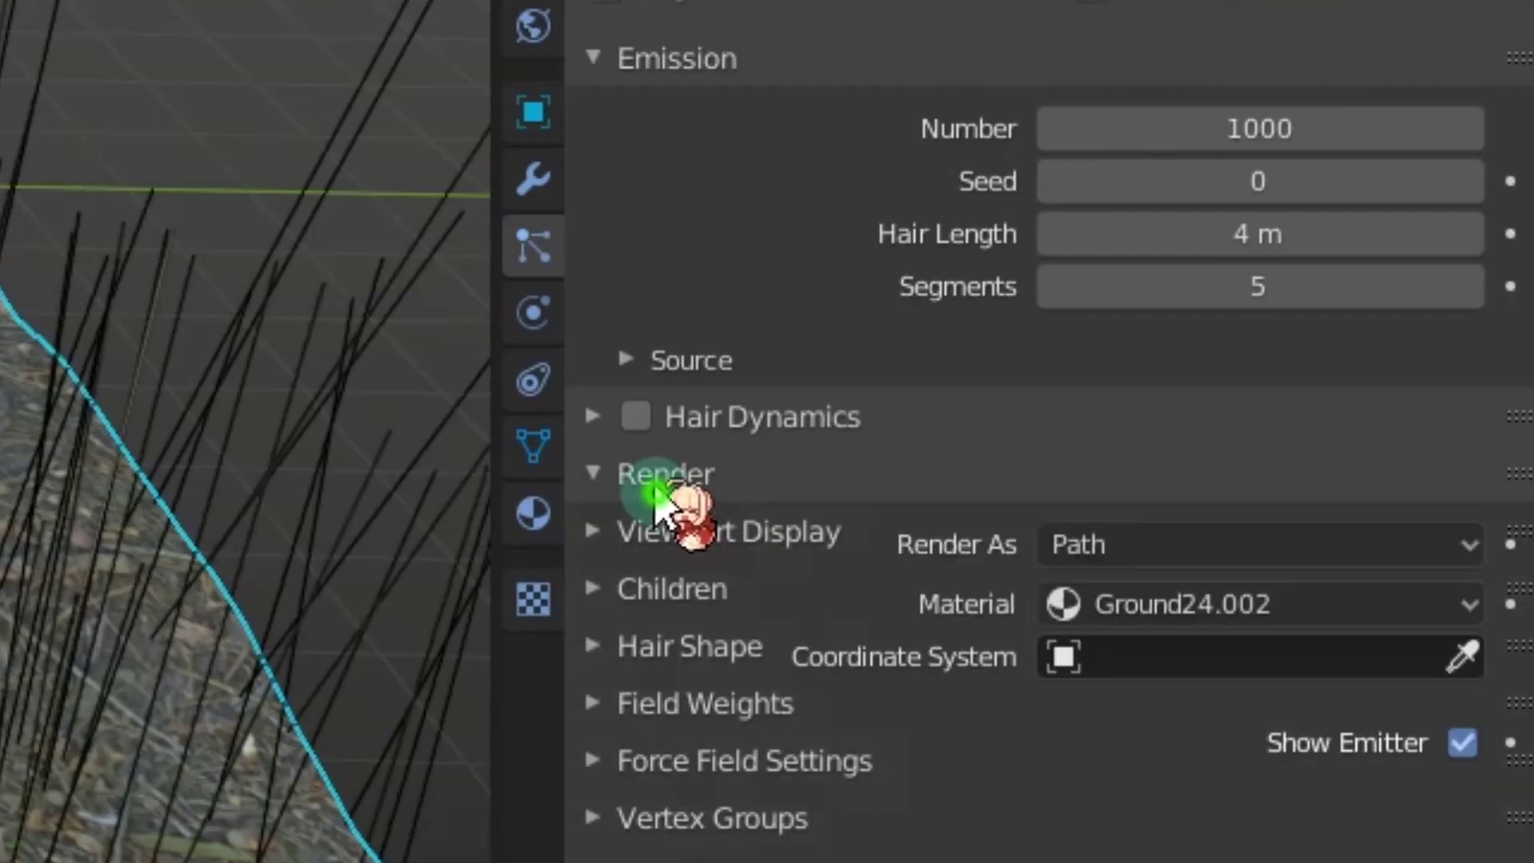
pyautogui.click(1127, 255)
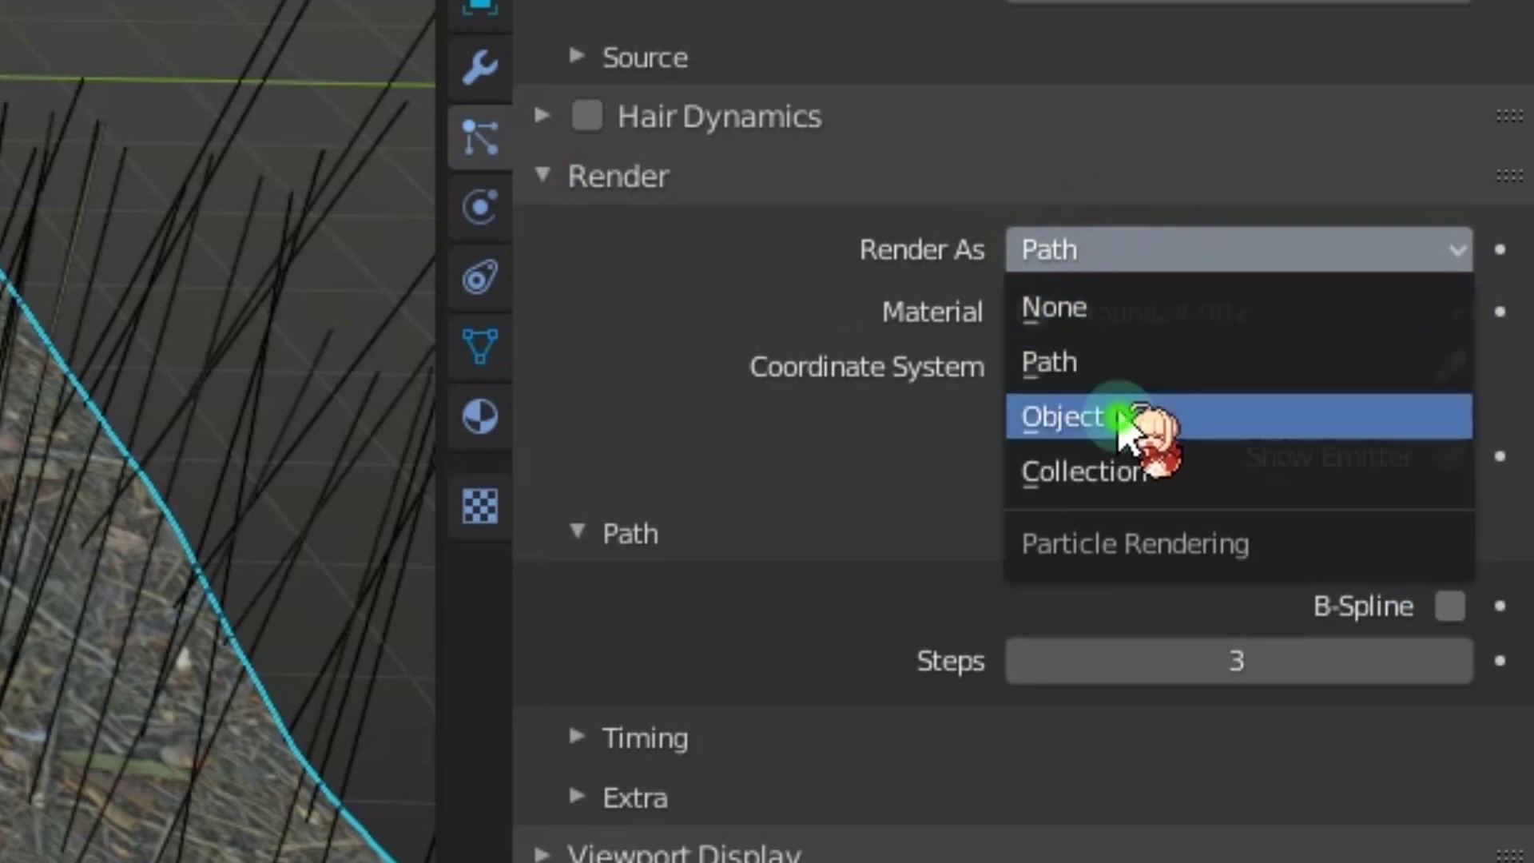
pyautogui.click(1126, 418)
pyautogui.click(1060, 427)
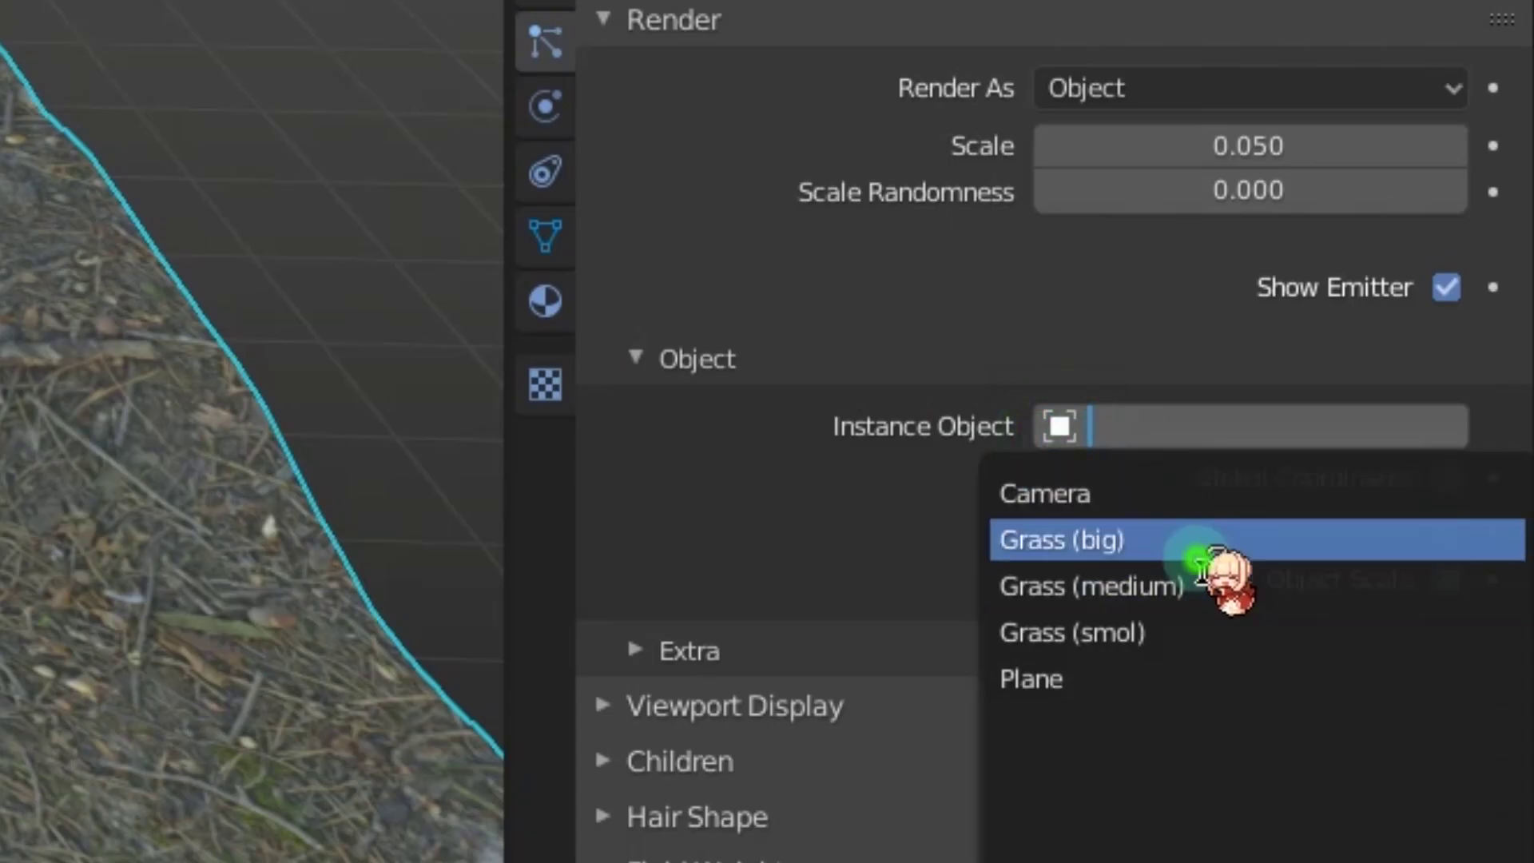
pyautogui.click(1199, 546)
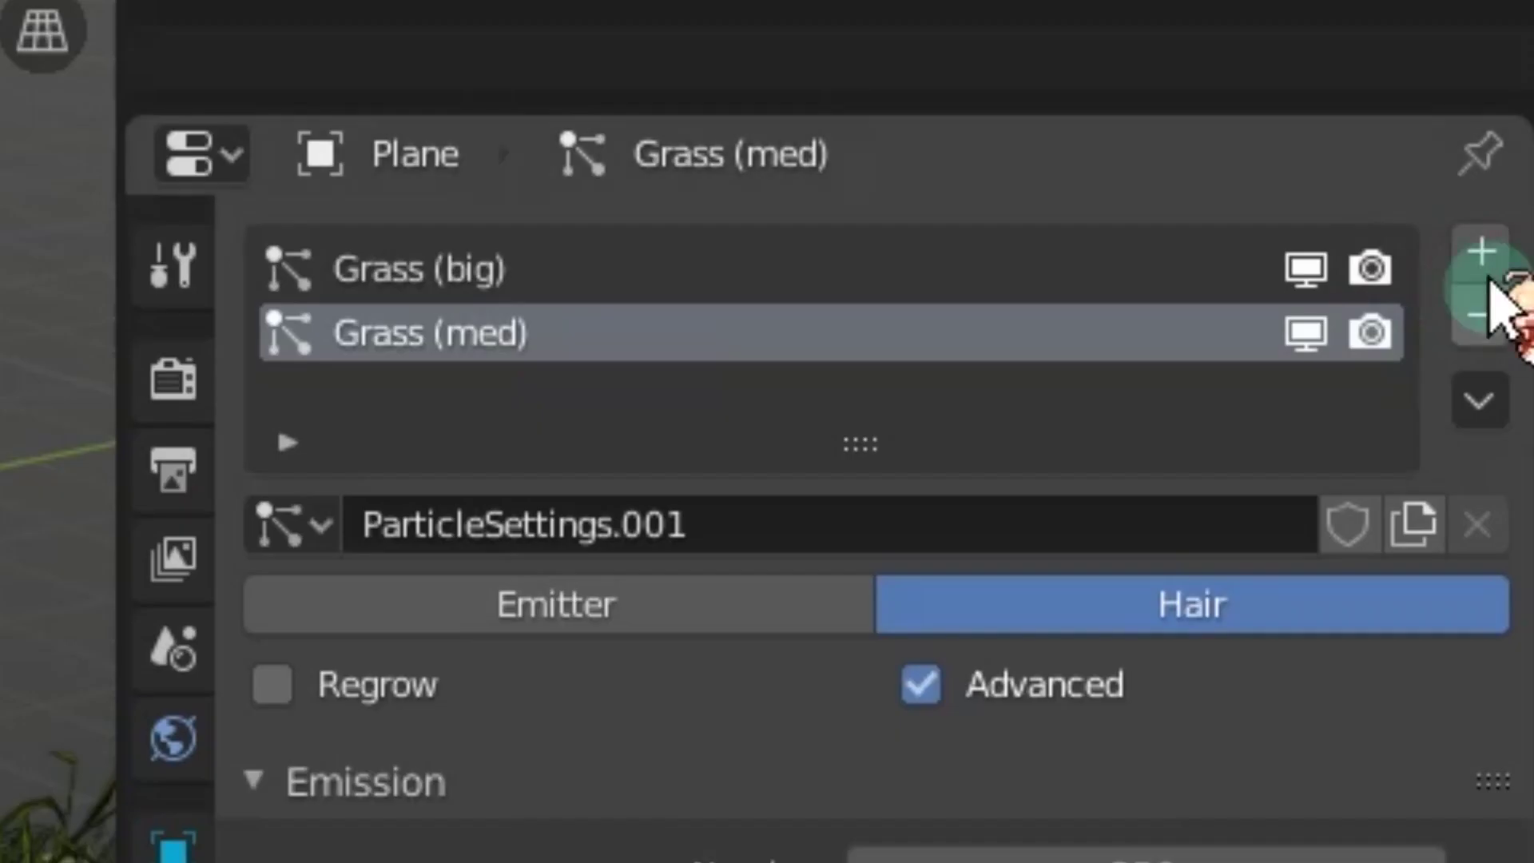
# Add a hair particle system named 'Grass (S M O L)', then add a camera.
pyautogui.click(1482, 252)
pyautogui.click(338, 378)
pyautogui.doubleClick(767, 400)
pyautogui.write('Grass (S M')
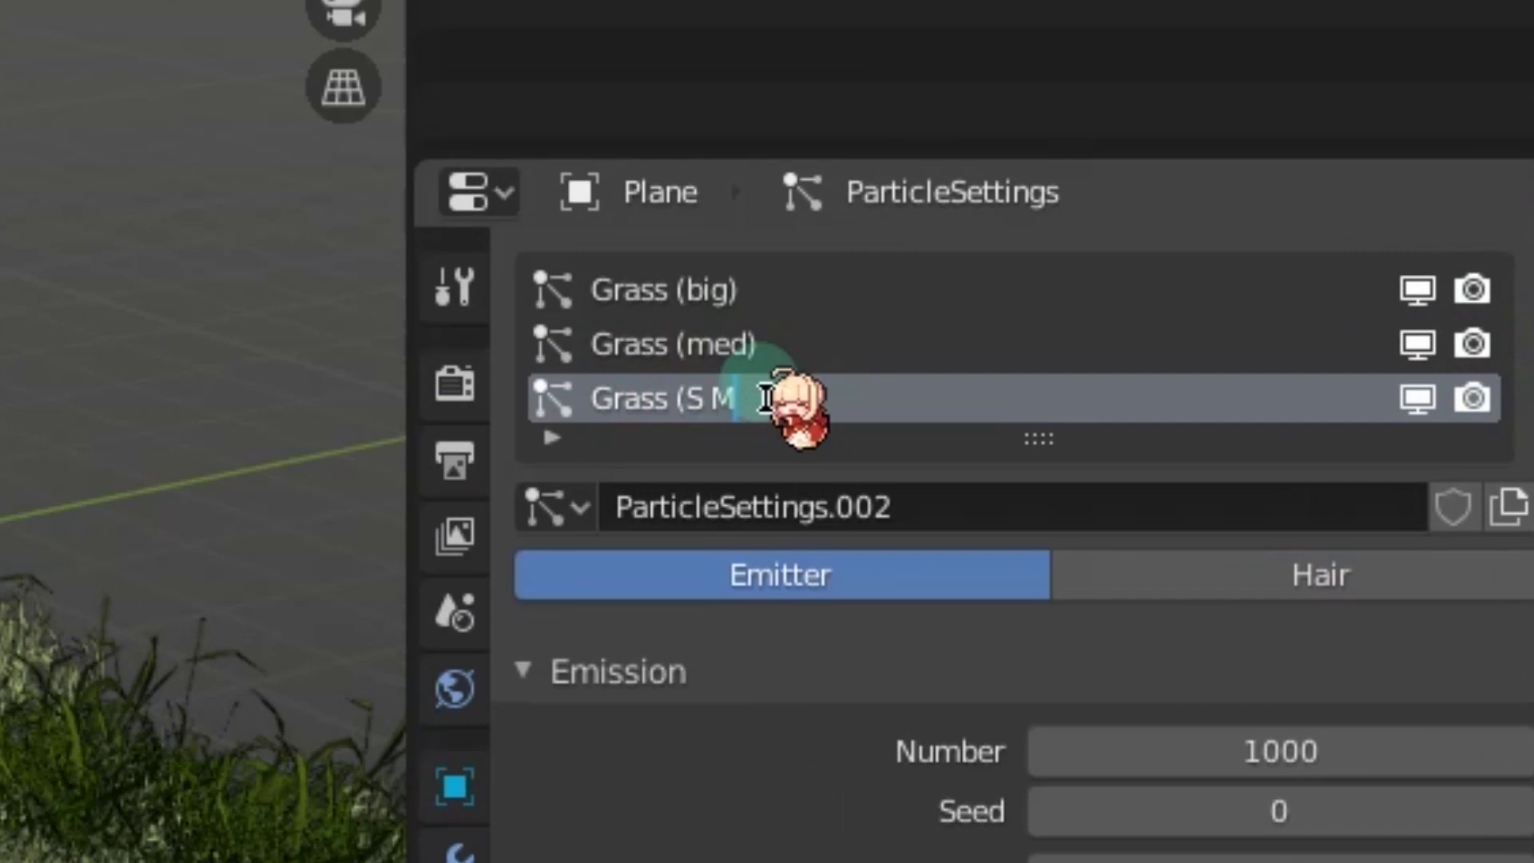
pyautogui.write(' O L)')
pyautogui.press('Return')
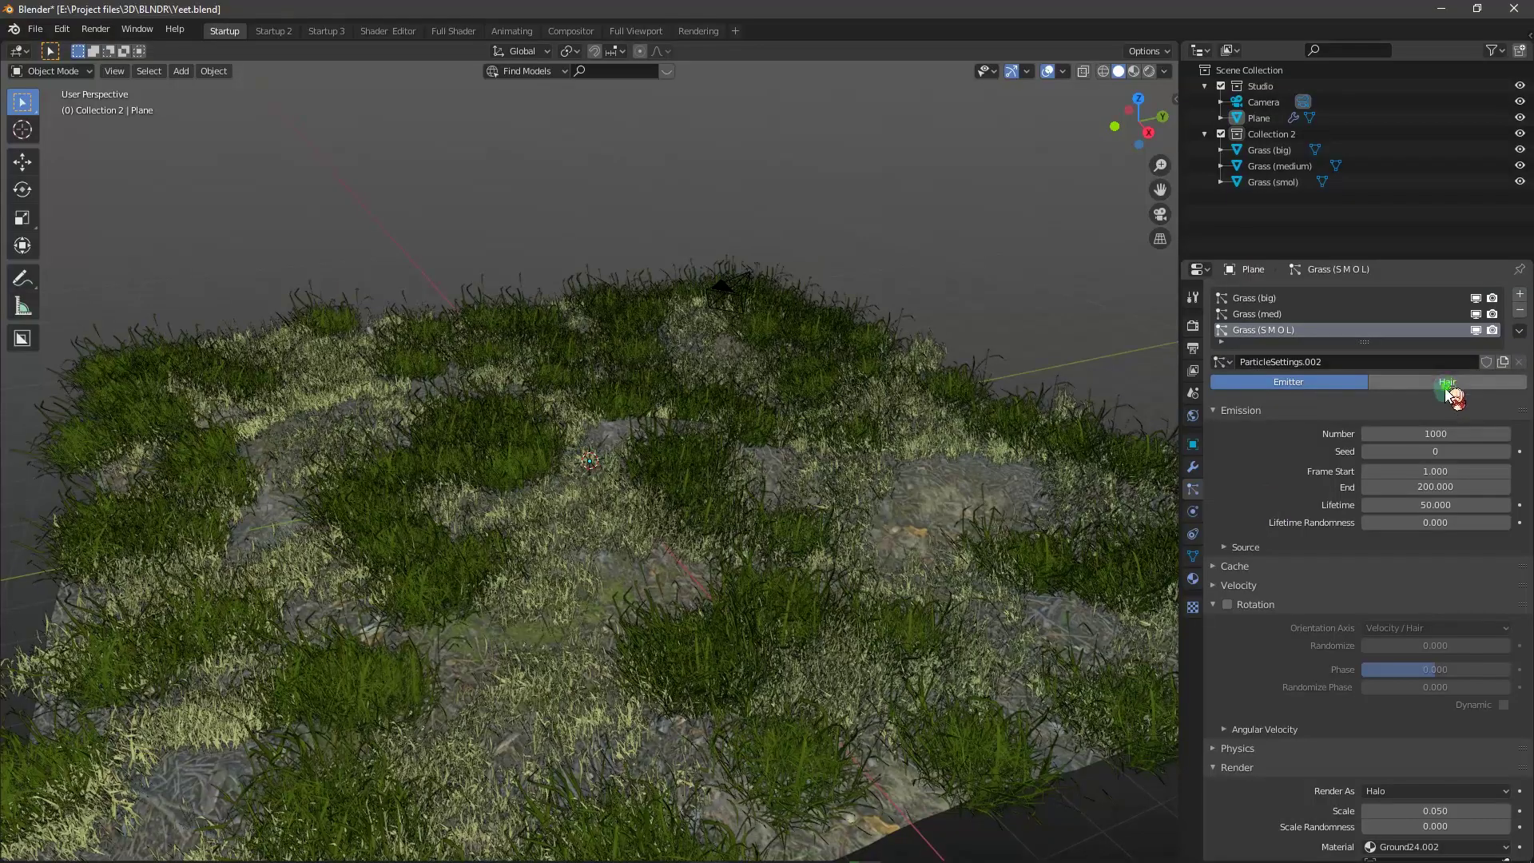
pyautogui.click(1446, 384)
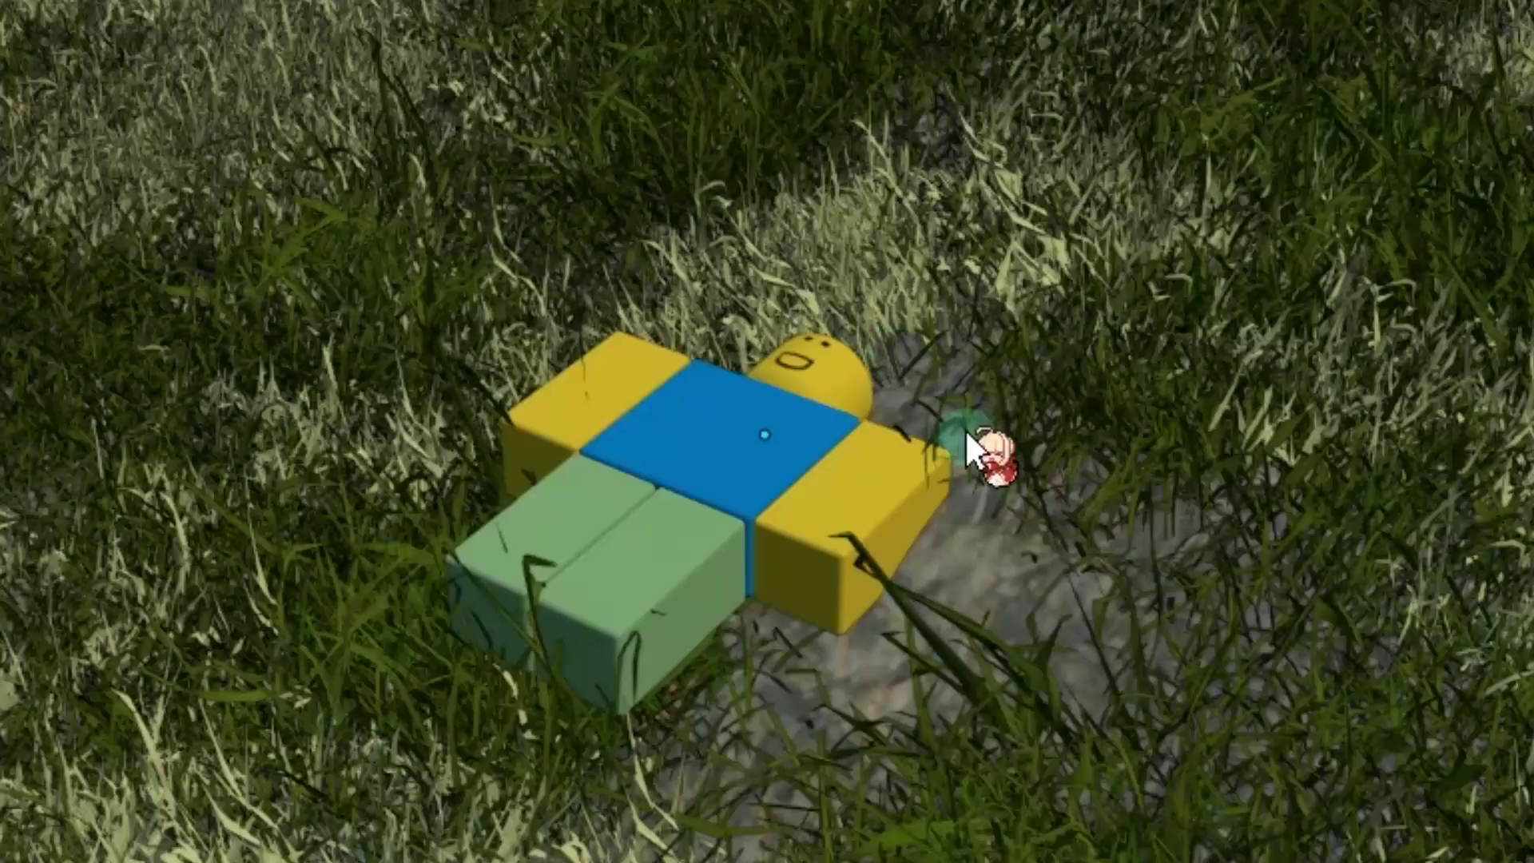
pyautogui.click(977, 558)
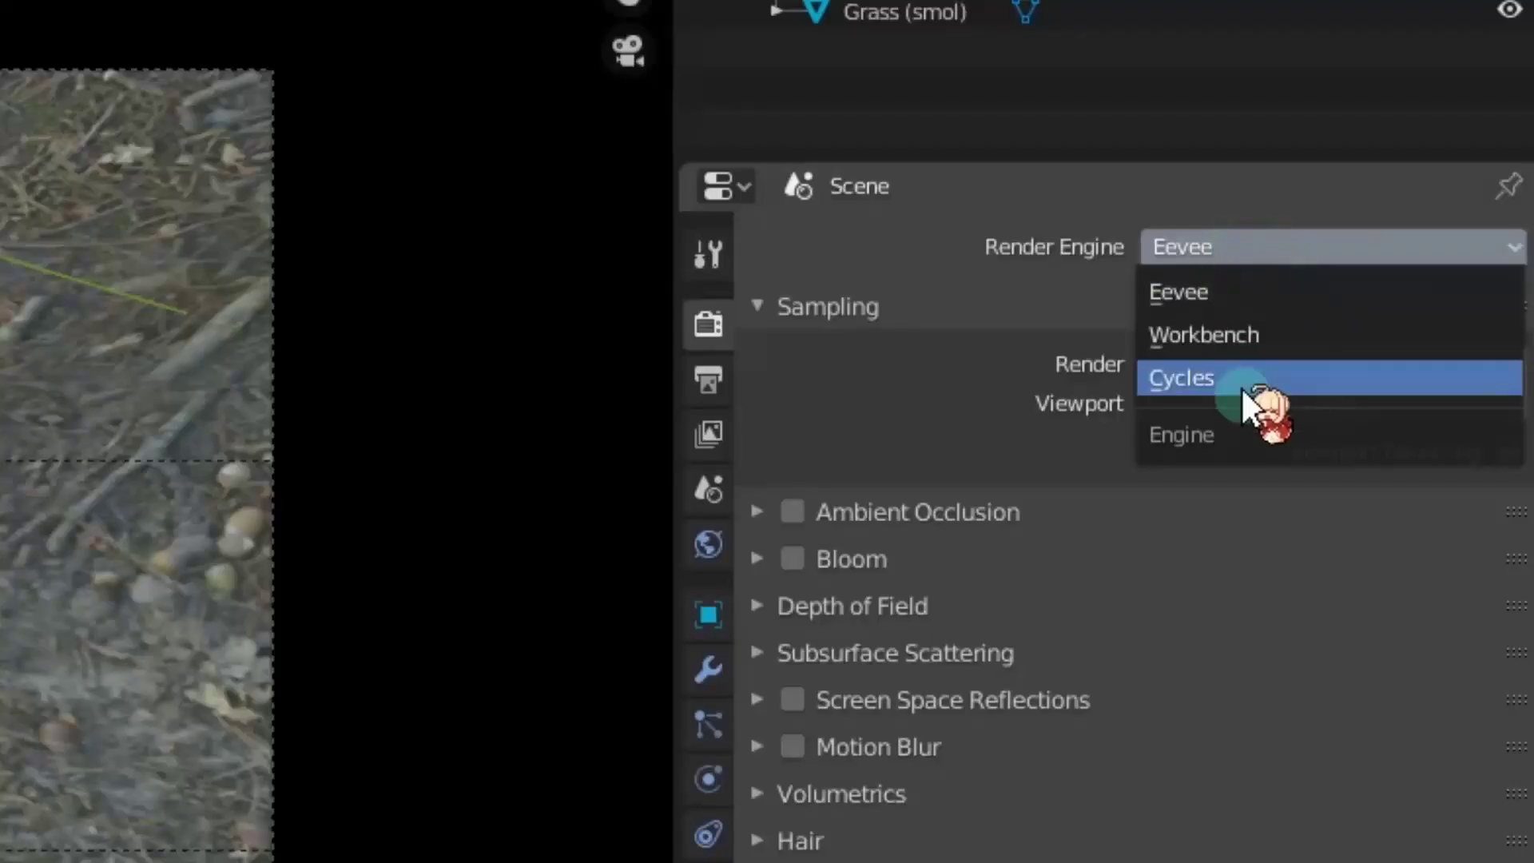
# Switch the render engine to Cycles and light the world with venice_sunset_4k.hdr.
pyautogui.click(1244, 381)
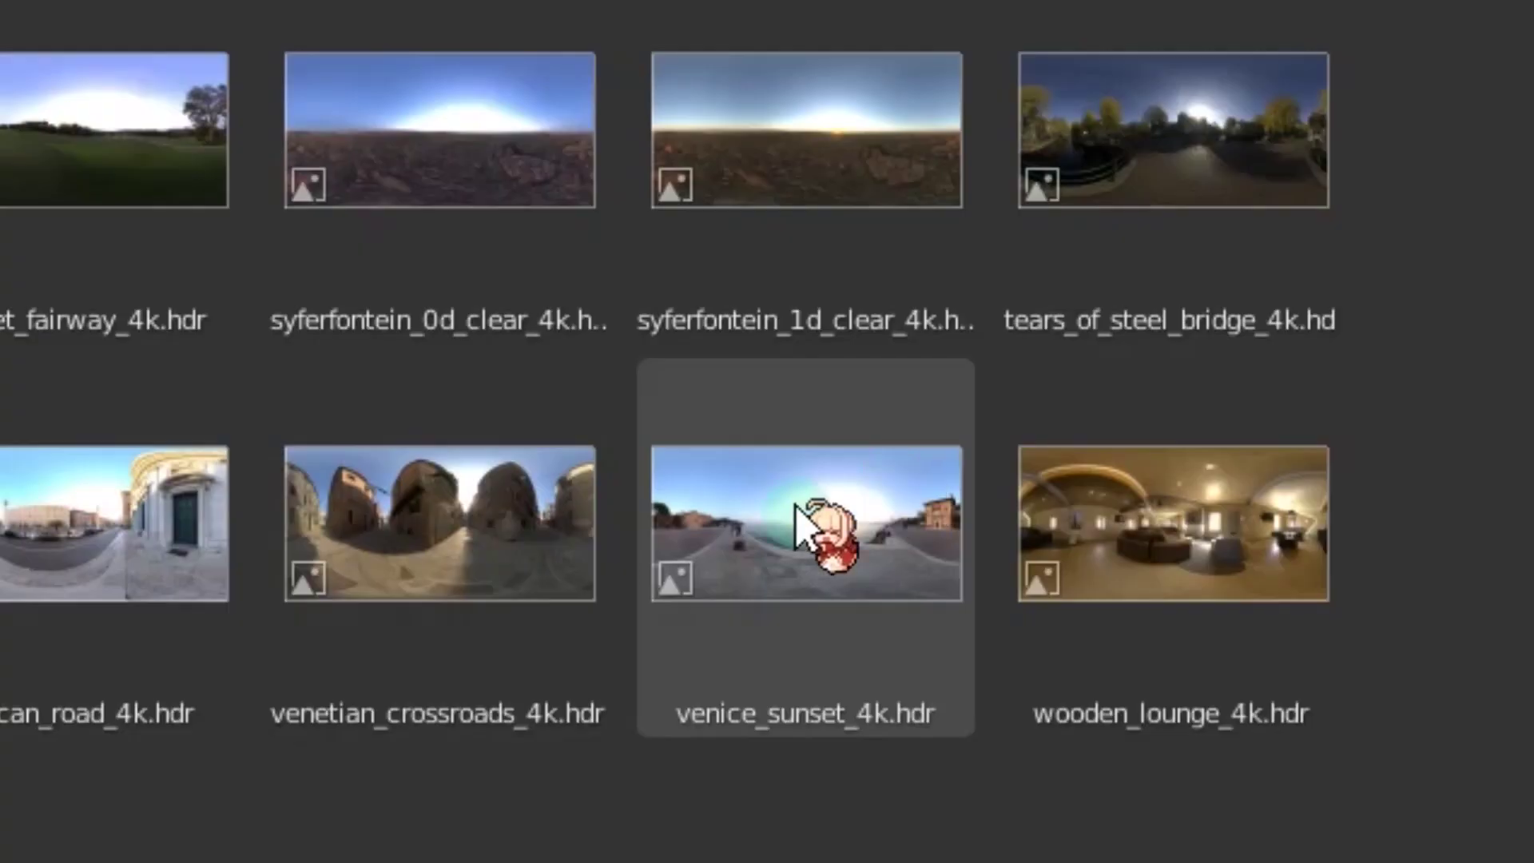
pyautogui.click(798, 507)
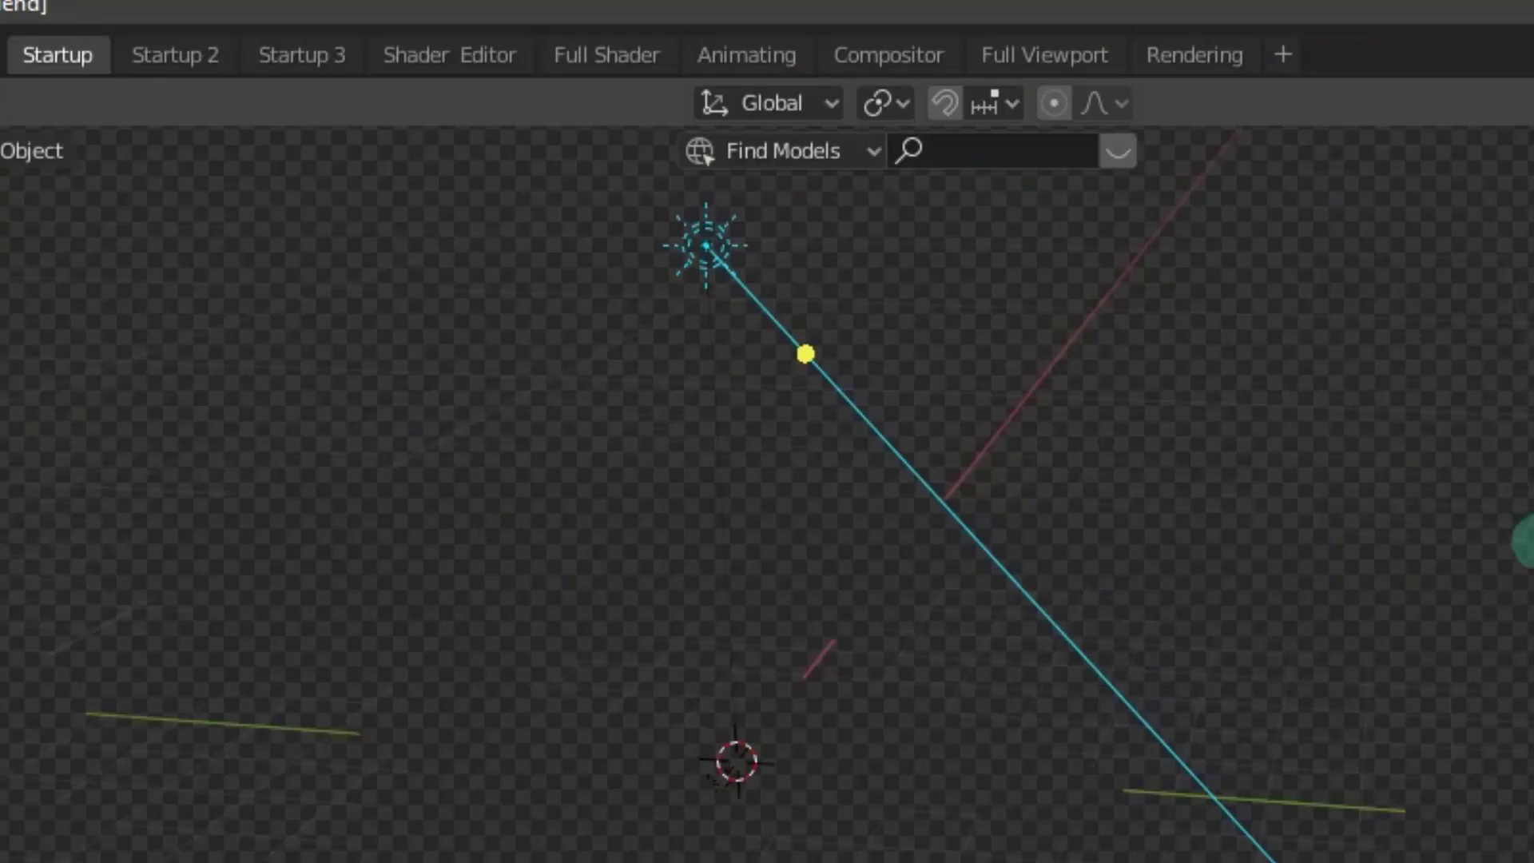